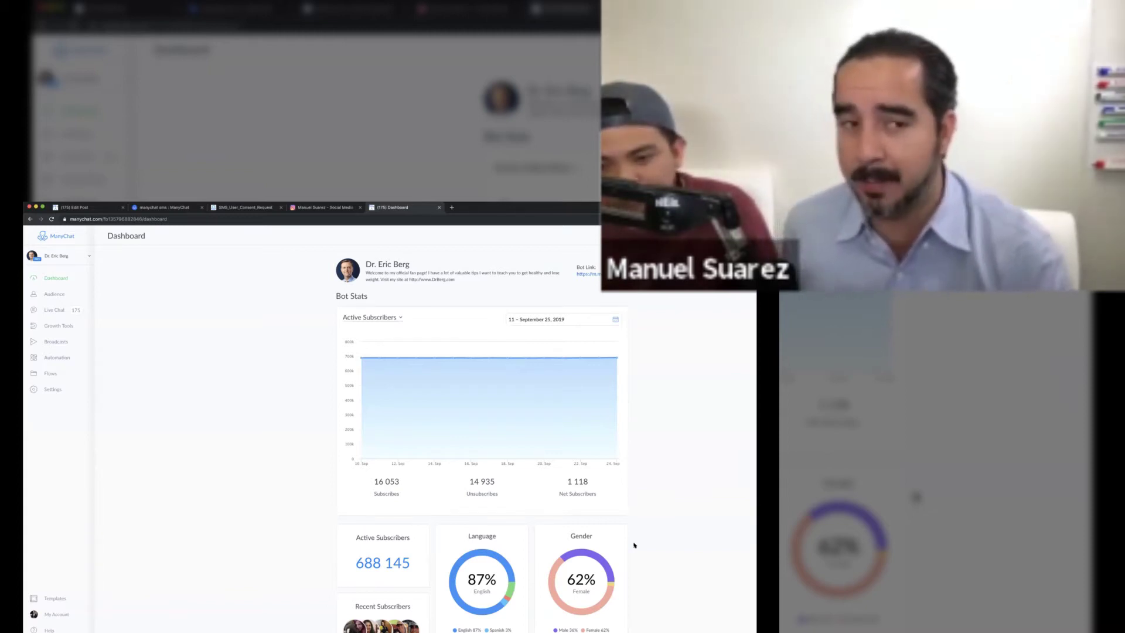
- Create a Facebook Comments growth tool and set it to work with All Posts
{"action": "left_click", "coordinate": [55, 326]}
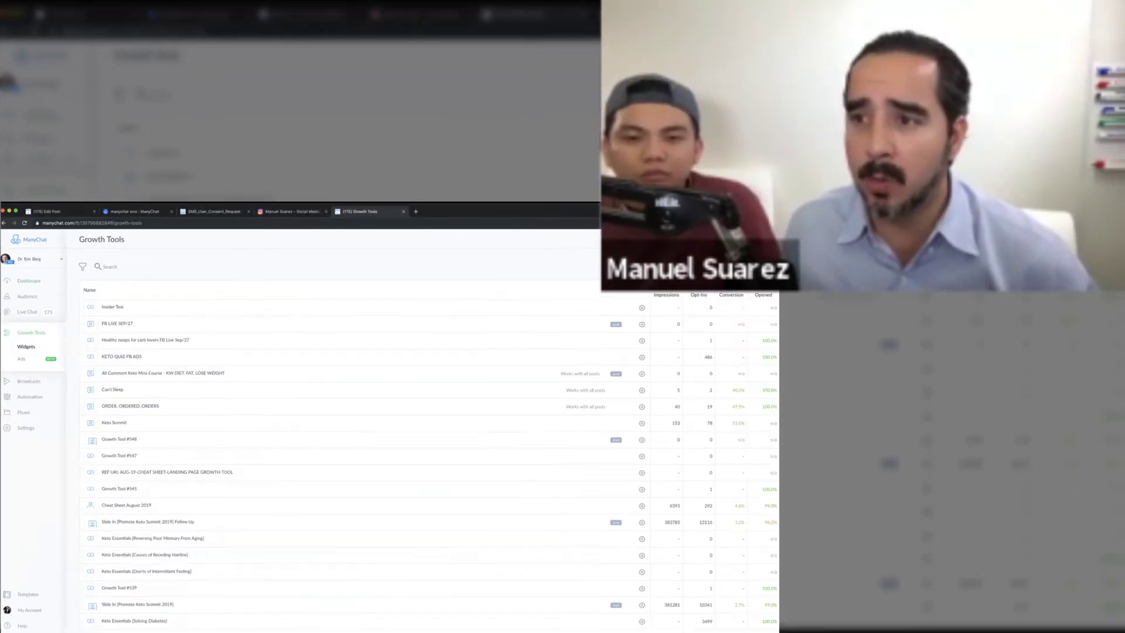
{"action": "left_click", "coordinate": [724, 236]}
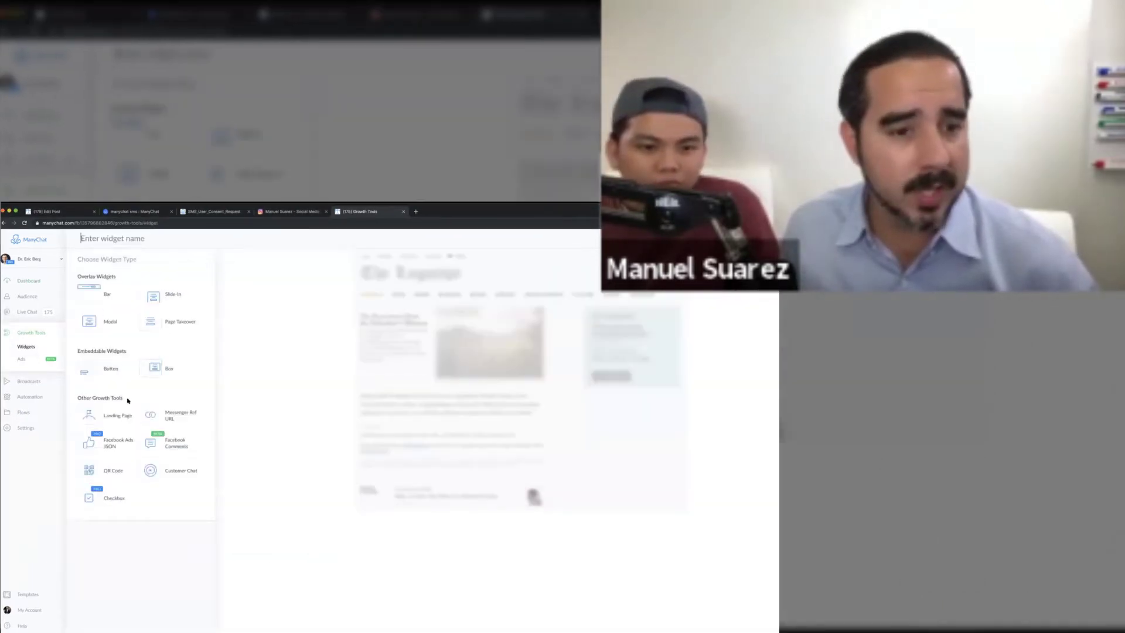
{"action": "left_click", "coordinate": [163, 445]}
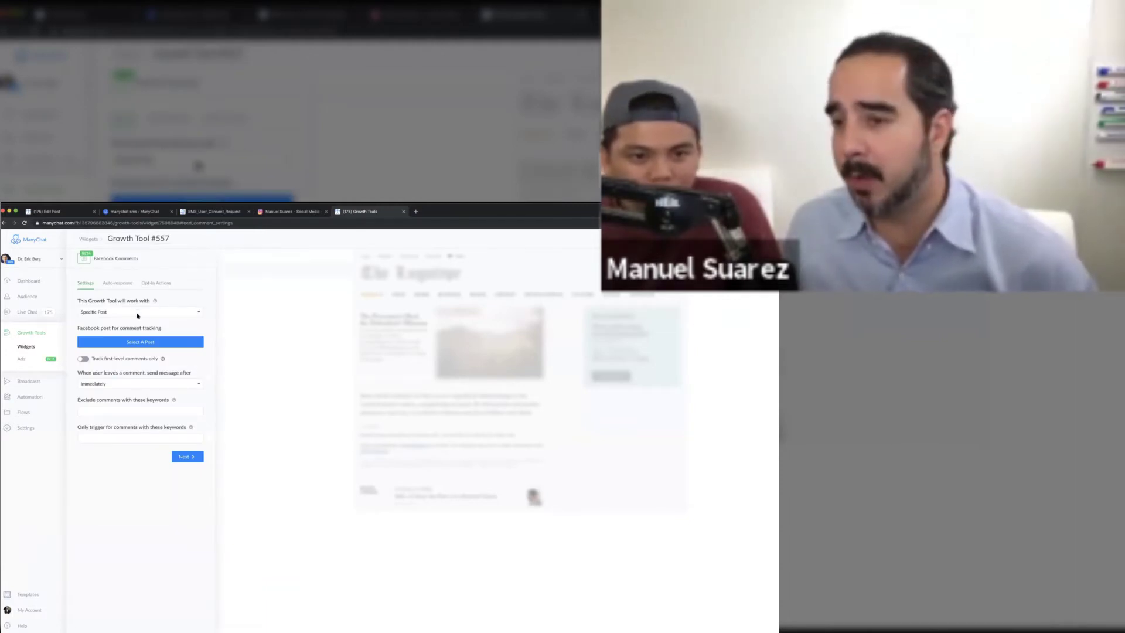
{"action": "left_click", "coordinate": [138, 315]}
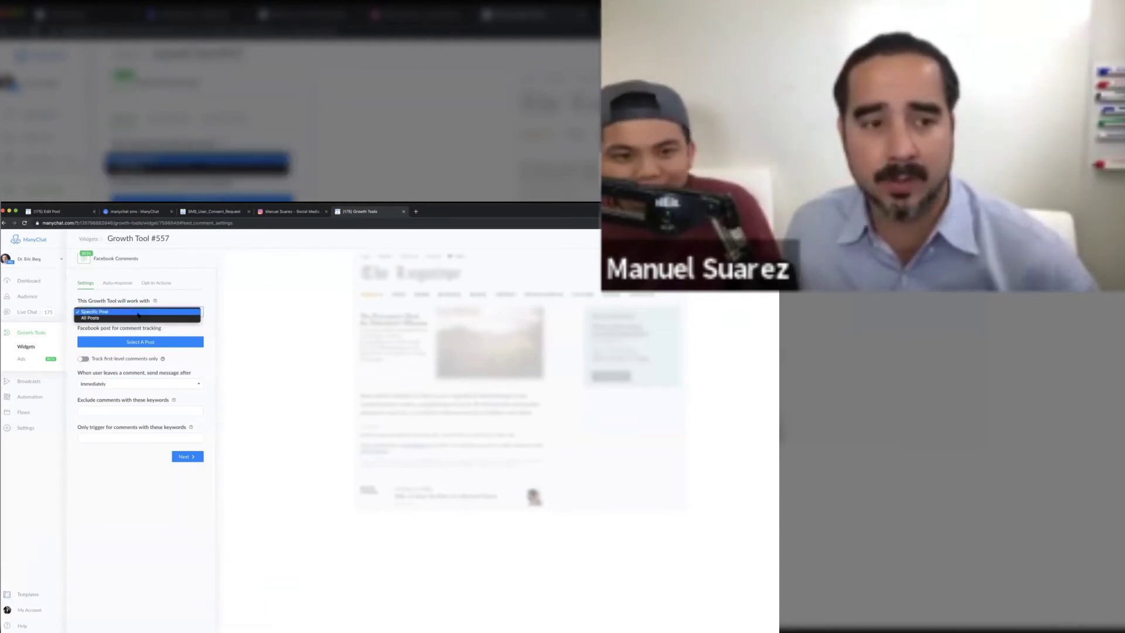
{"action": "left_click", "coordinate": [133, 318]}
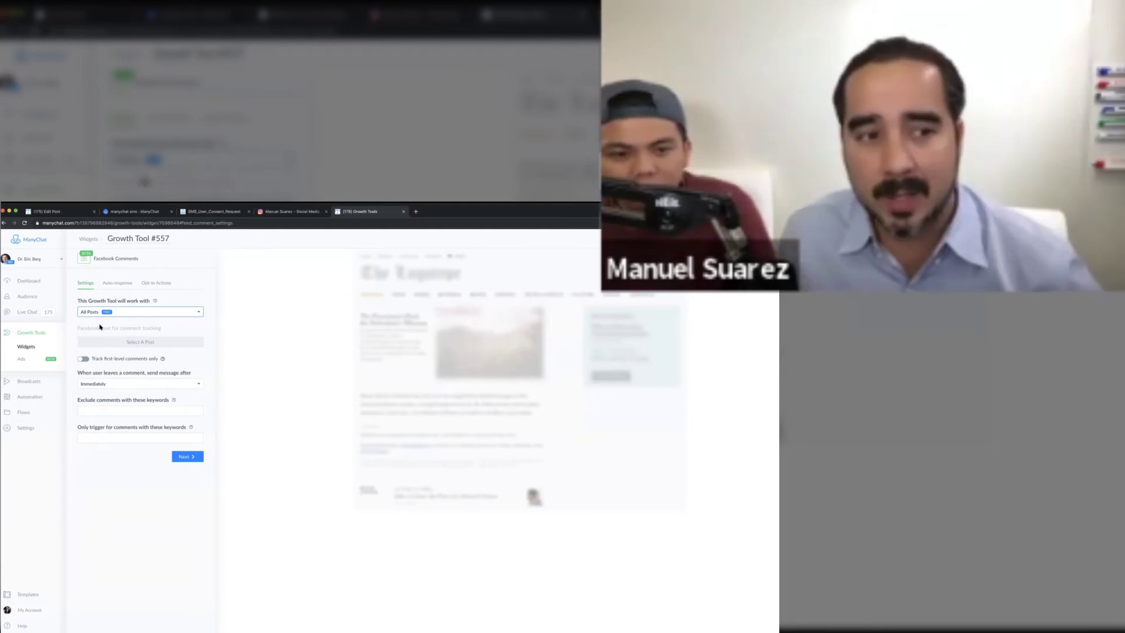
- Set the comment trigger keywords to "order, orders, confirmation," and continue to the auto-response settings
{"action": "left_click", "coordinate": [110, 413]}
{"action": "left_click", "coordinate": [107, 435]}
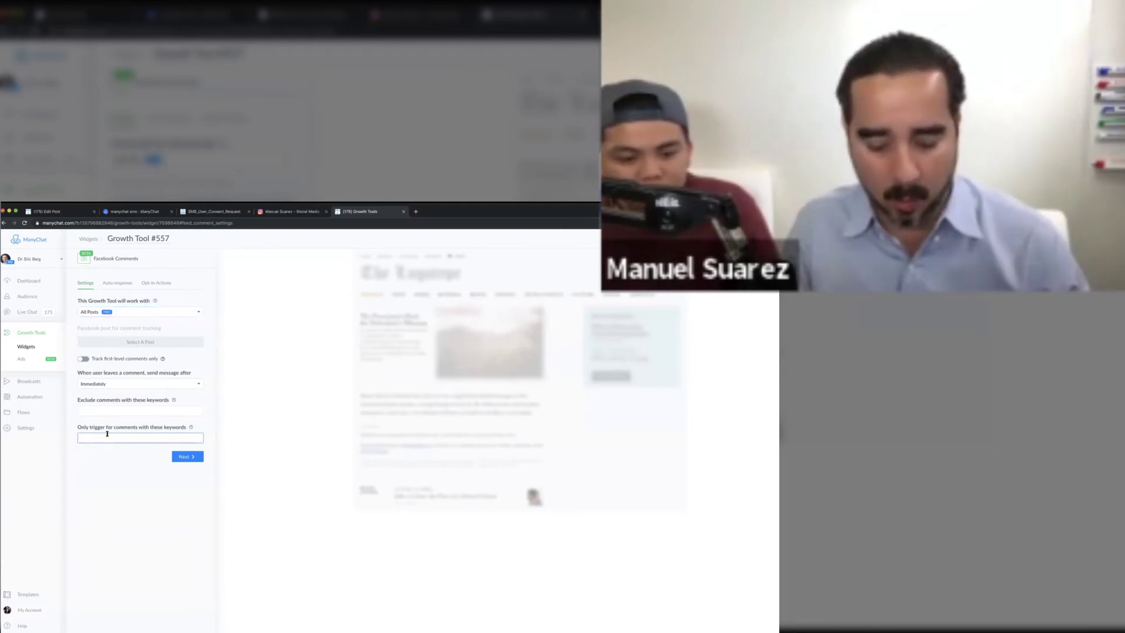
{"action": "type", "text": "order, orders, confirmation,"}
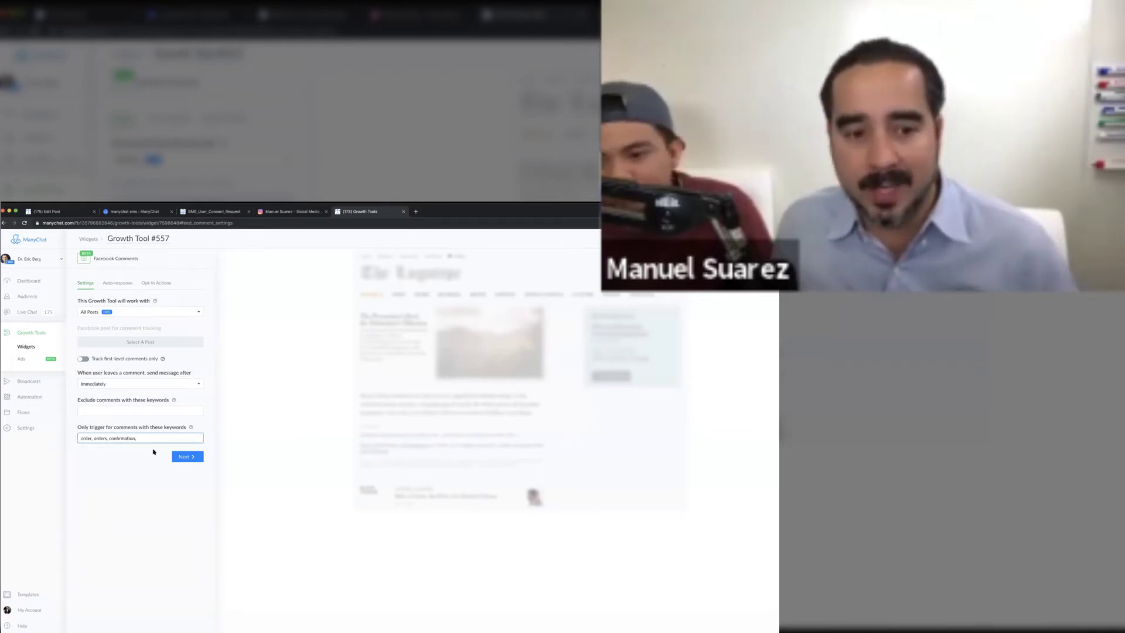
{"action": "left_click", "coordinate": [182, 457]}
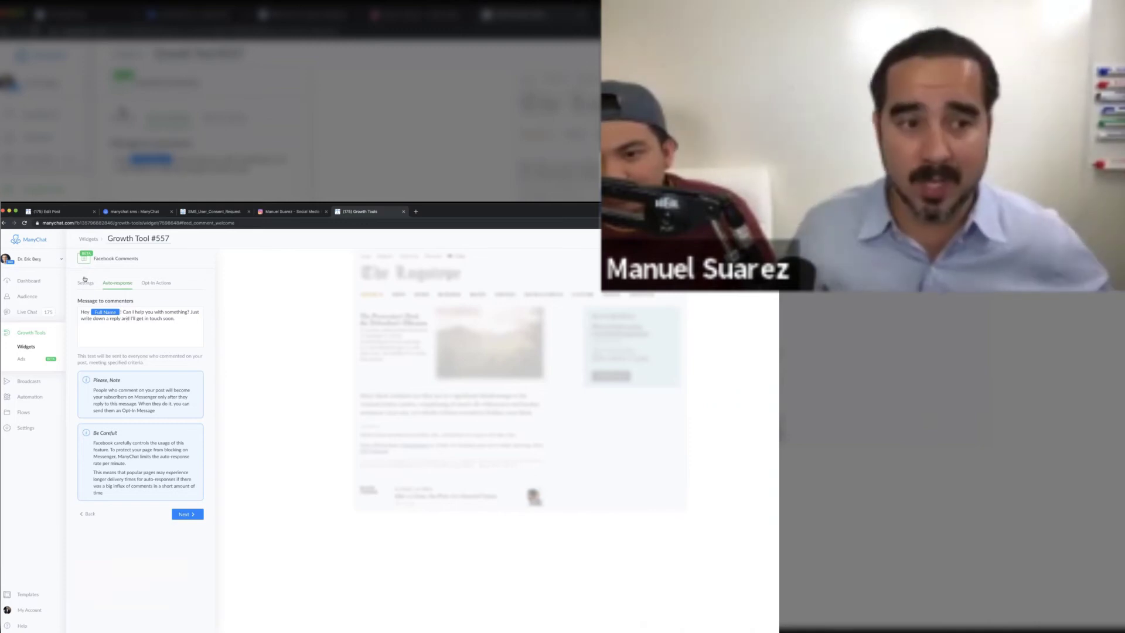
- Return to the growth tool's settings and clear its comment trigger keywords
{"action": "left_click", "coordinate": [85, 282]}
{"action": "left_click_drag", "start_coordinate": [137, 439], "coordinate": [8, 399]}
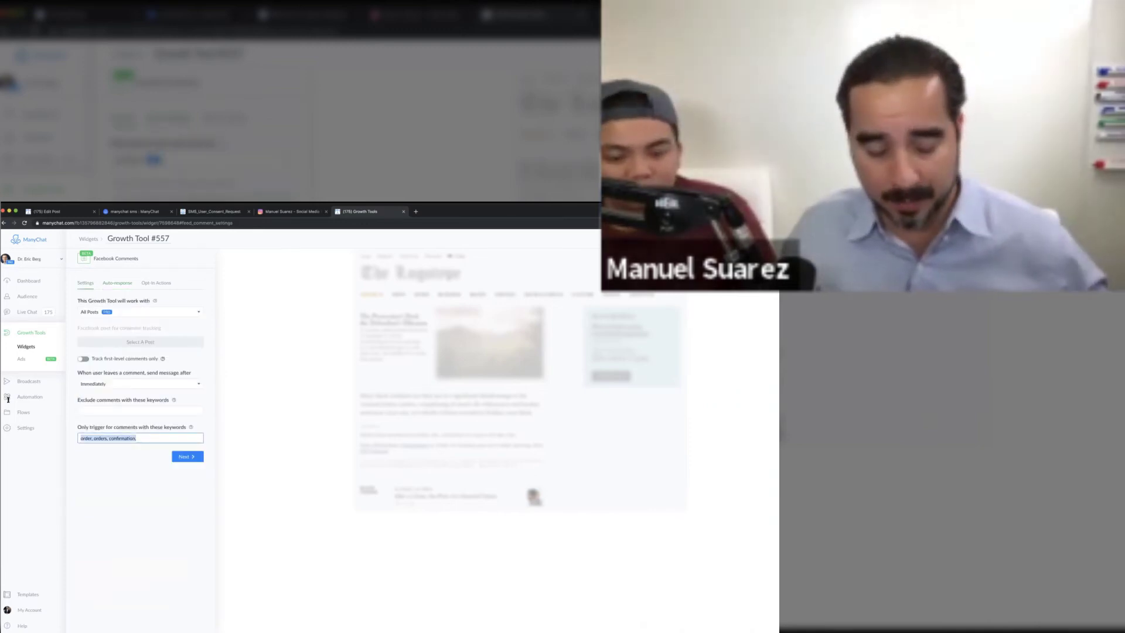
{"action": "key", "text": "BackSpace"}
{"action": "left_click", "coordinate": [86, 486]}
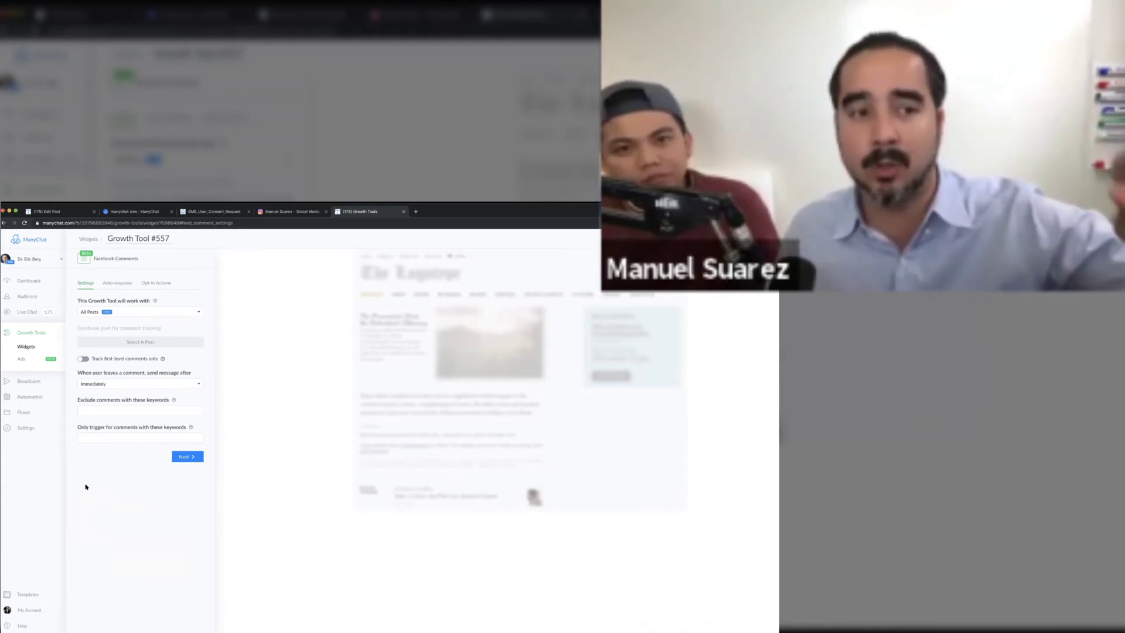
{"action": "left_click", "coordinate": [168, 312]}
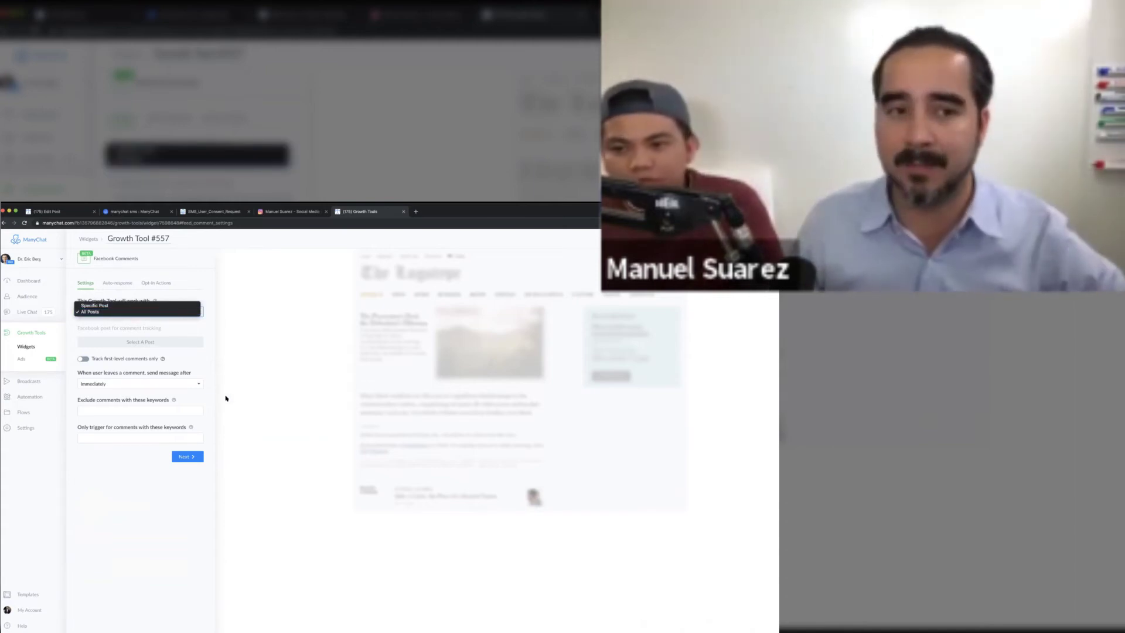
{"action": "left_click", "coordinate": [164, 283]}
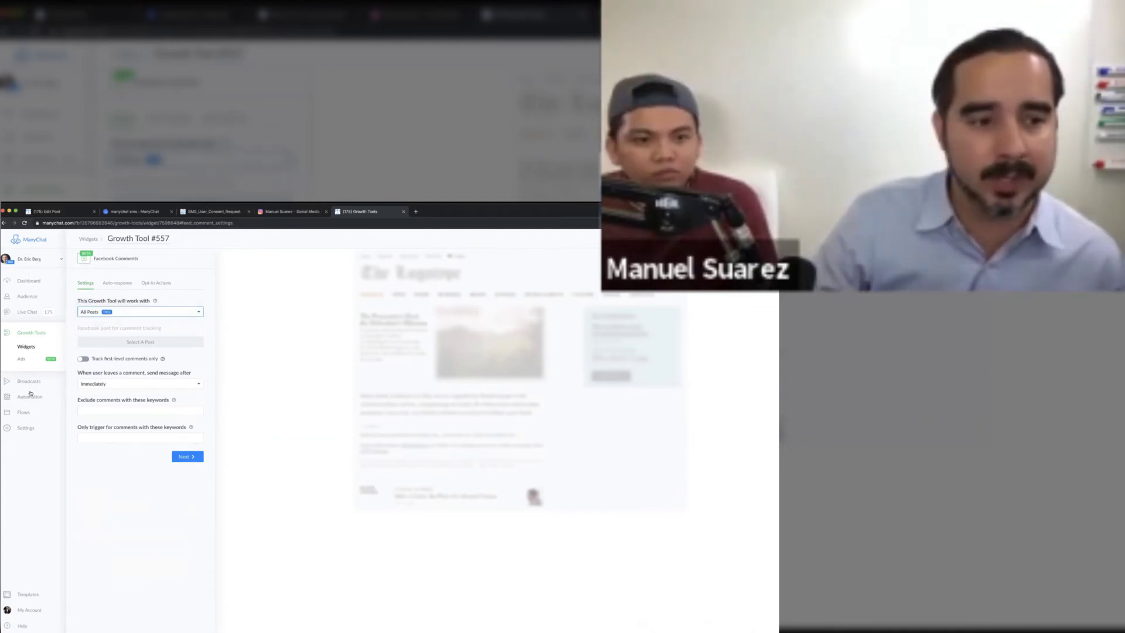
- Open the existing ORDER, ORDERED, ORDERS widget and review its trigger keywords, auto-response message and opt-in actions
{"action": "left_click", "coordinate": [28, 347]}
{"action": "left_click", "coordinate": [463, 270]}
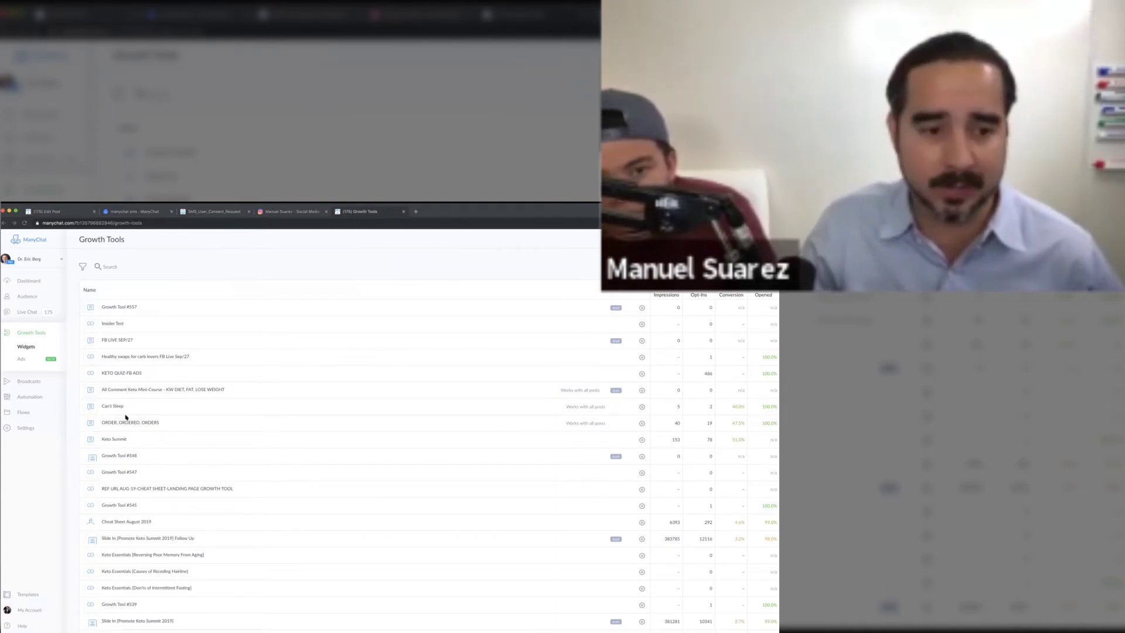
{"action": "left_click", "coordinate": [131, 423]}
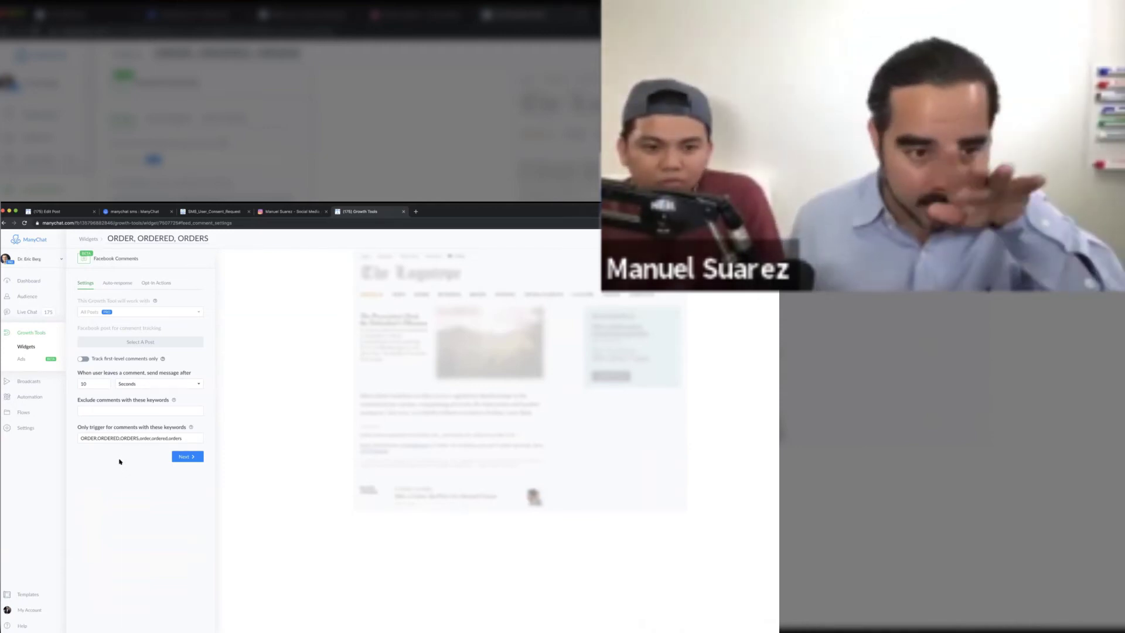
{"action": "left_click", "coordinate": [114, 434]}
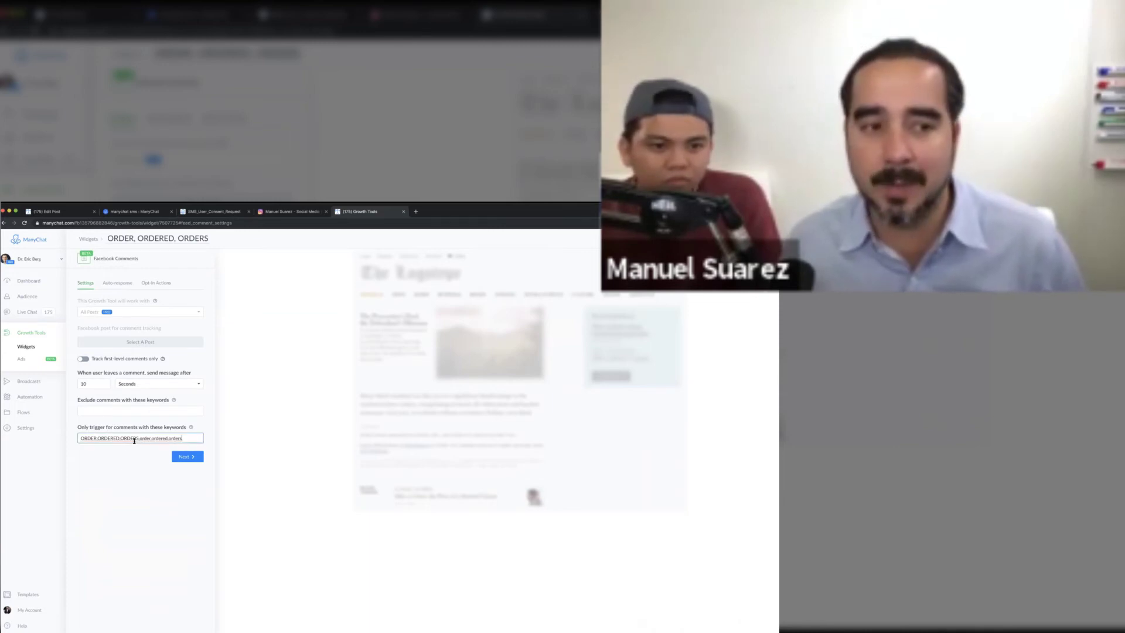
{"action": "left_click", "coordinate": [118, 283]}
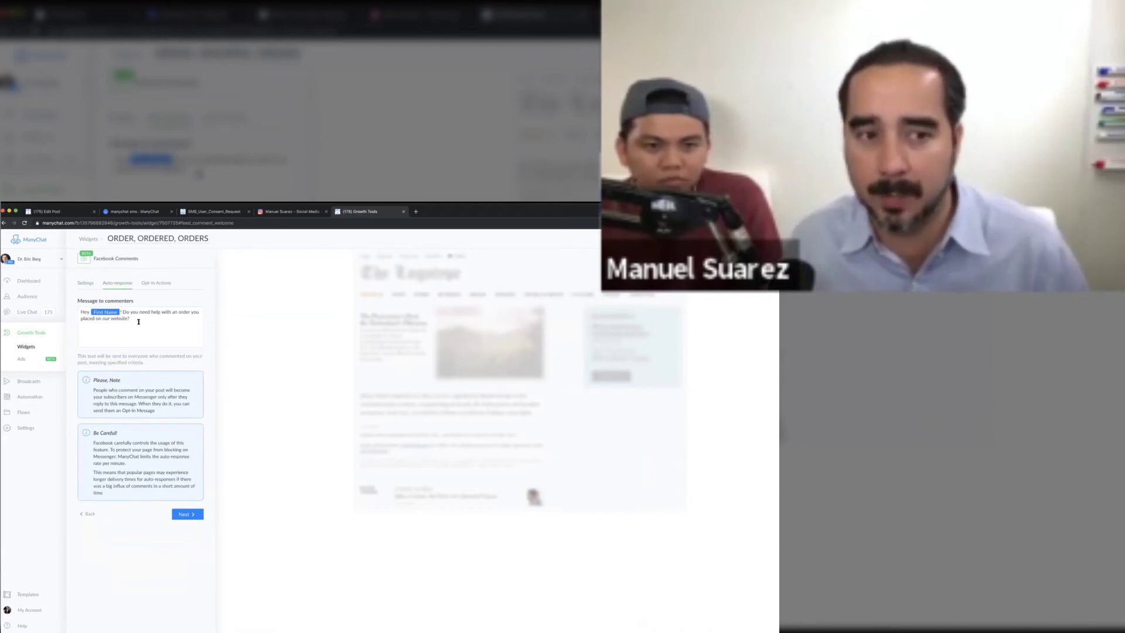
{"action": "left_click", "coordinate": [151, 282]}
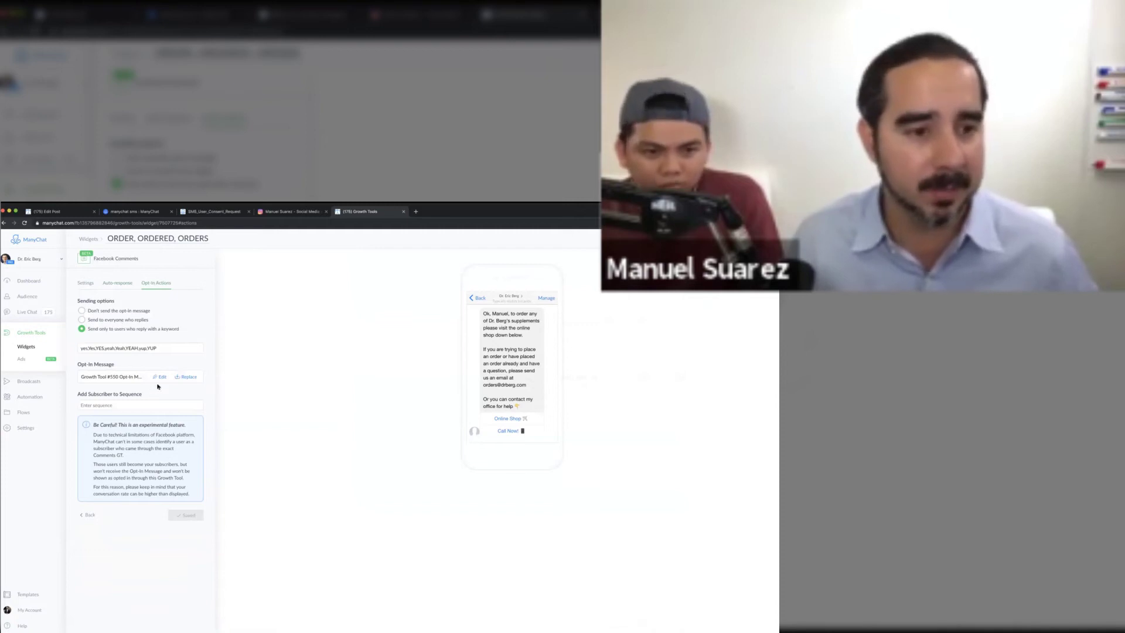
- Open the widget's opt-in message flow and examine the Facebook Comments and Opt-In Message steps
{"action": "left_click", "coordinate": [160, 377]}
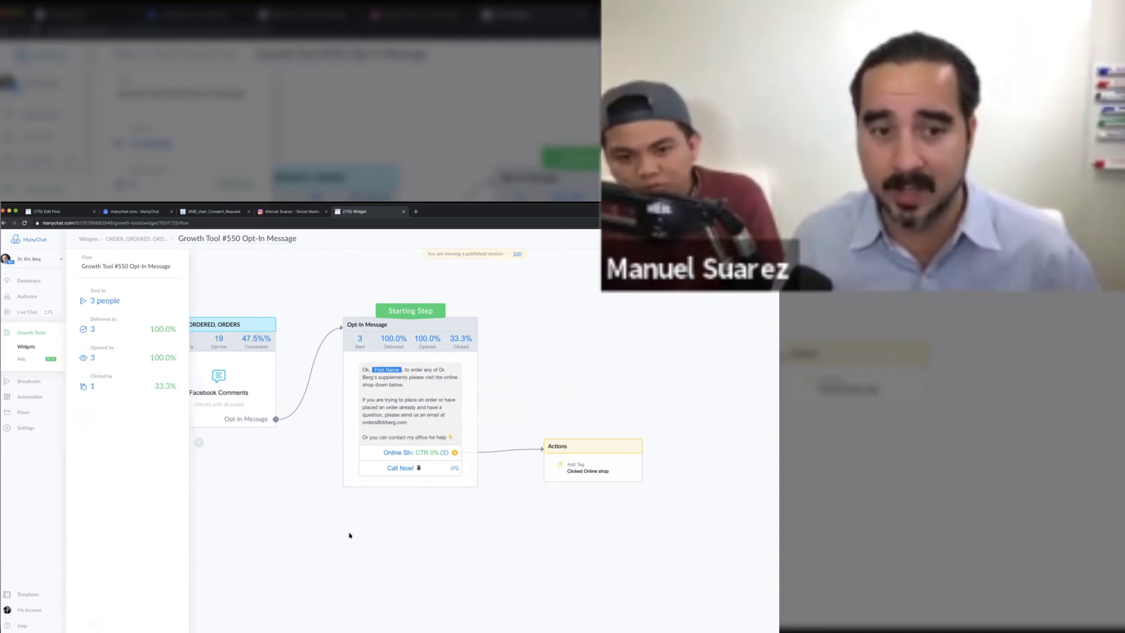
{"action": "left_click_drag", "start_coordinate": [272, 476], "coordinate": [420, 535]}
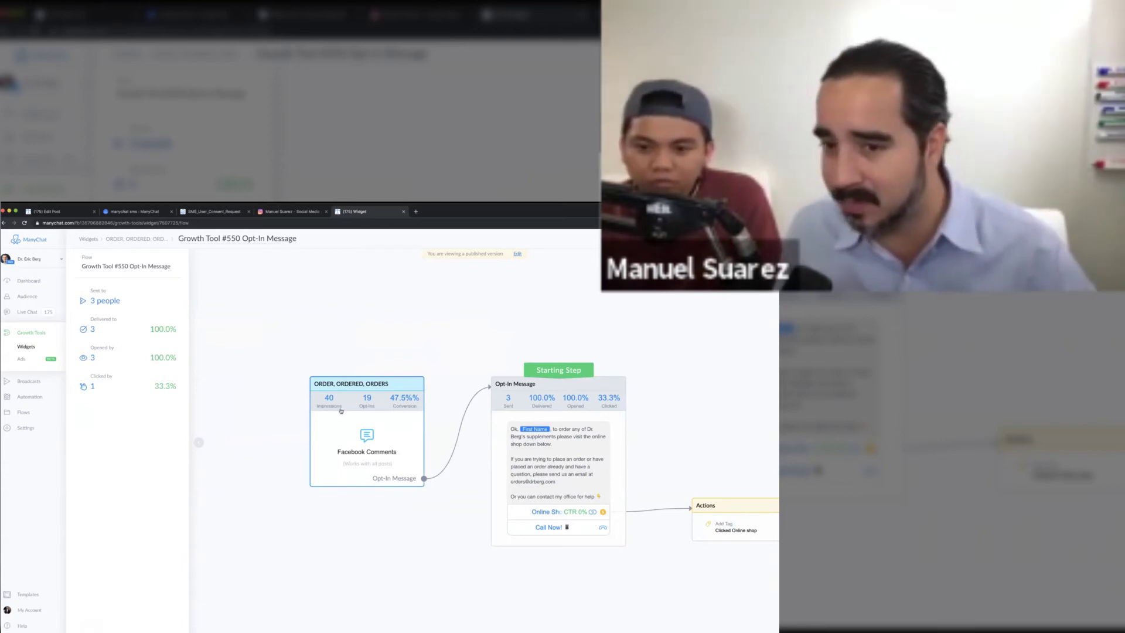
{"action": "scroll", "coordinate": [476, 514], "scroll_direction": "right", "scroll_amount": 3}
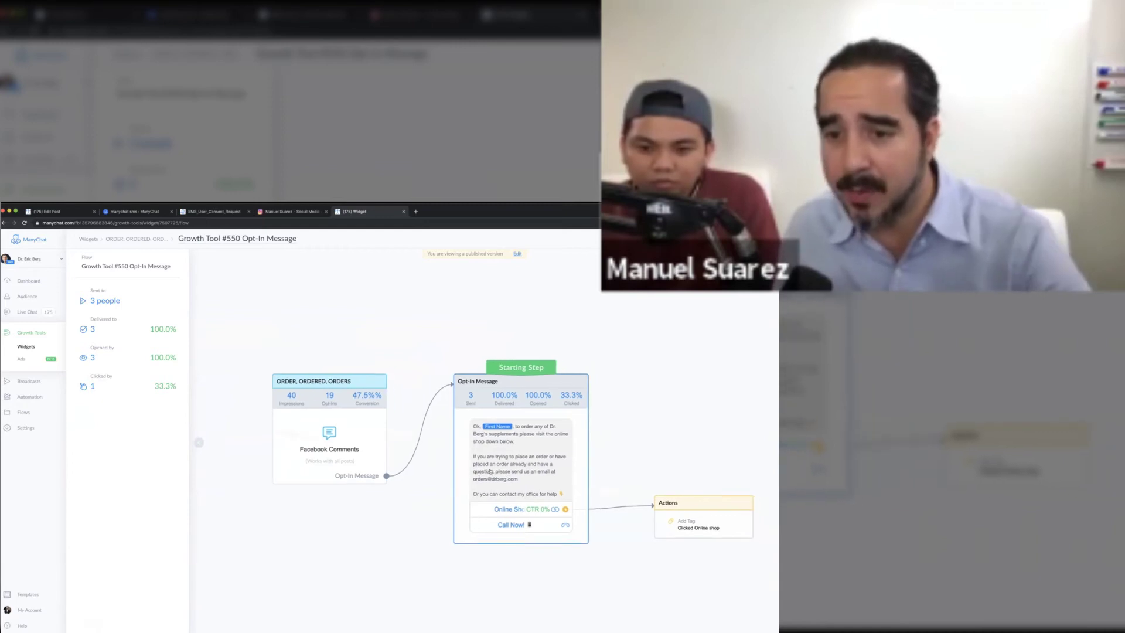
{"action": "left_click", "coordinate": [479, 473]}
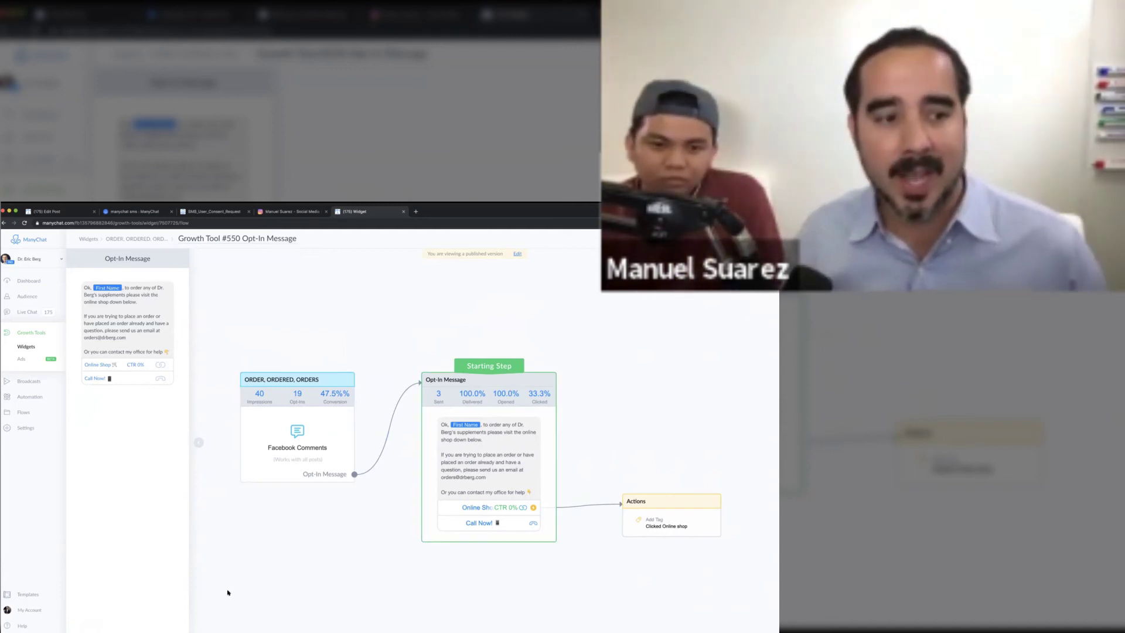
- Review the bot's notification settings, including Live Chat and the Notify Admins action
{"action": "left_click", "coordinate": [23, 429]}
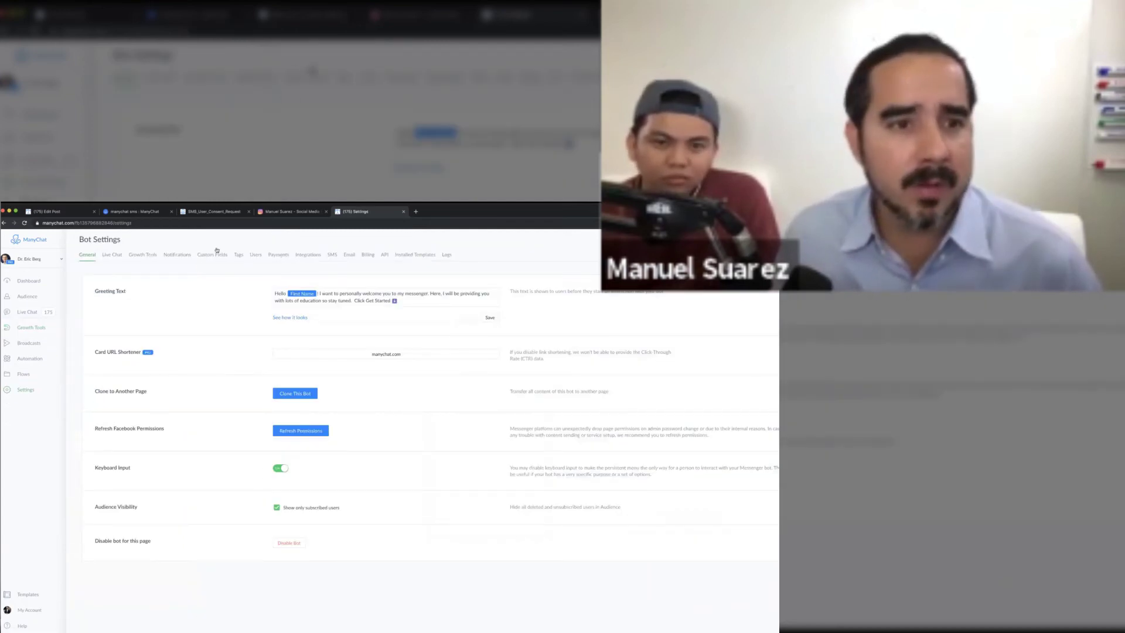
{"action": "left_click", "coordinate": [183, 254]}
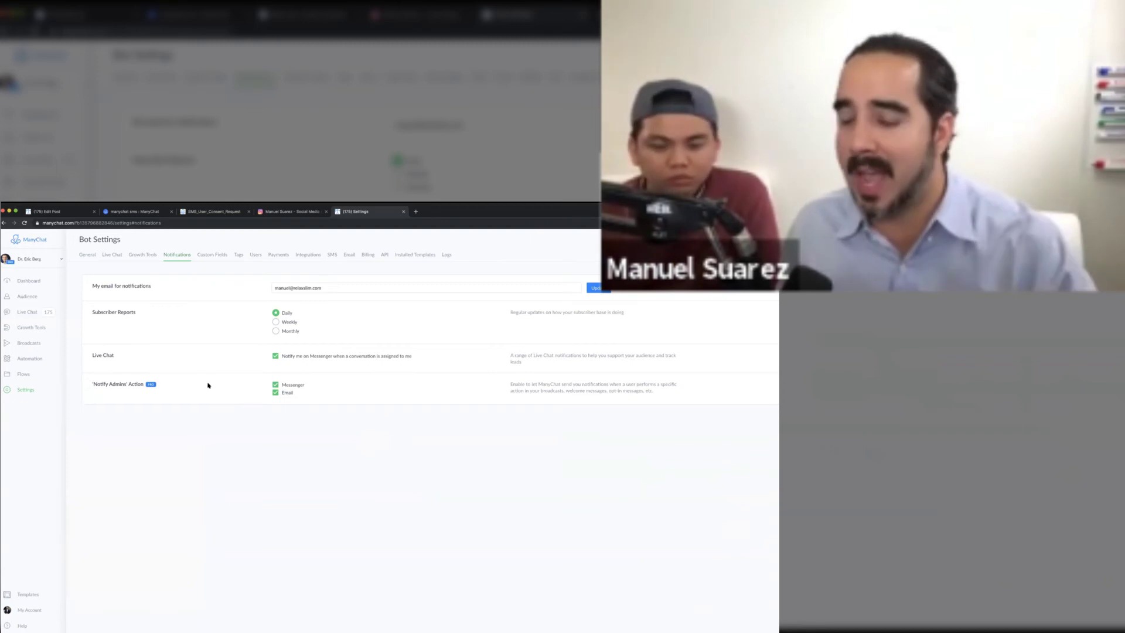
{"action": "scroll", "coordinate": [261, 362], "scroll_direction": "up", "scroll_amount": 1}
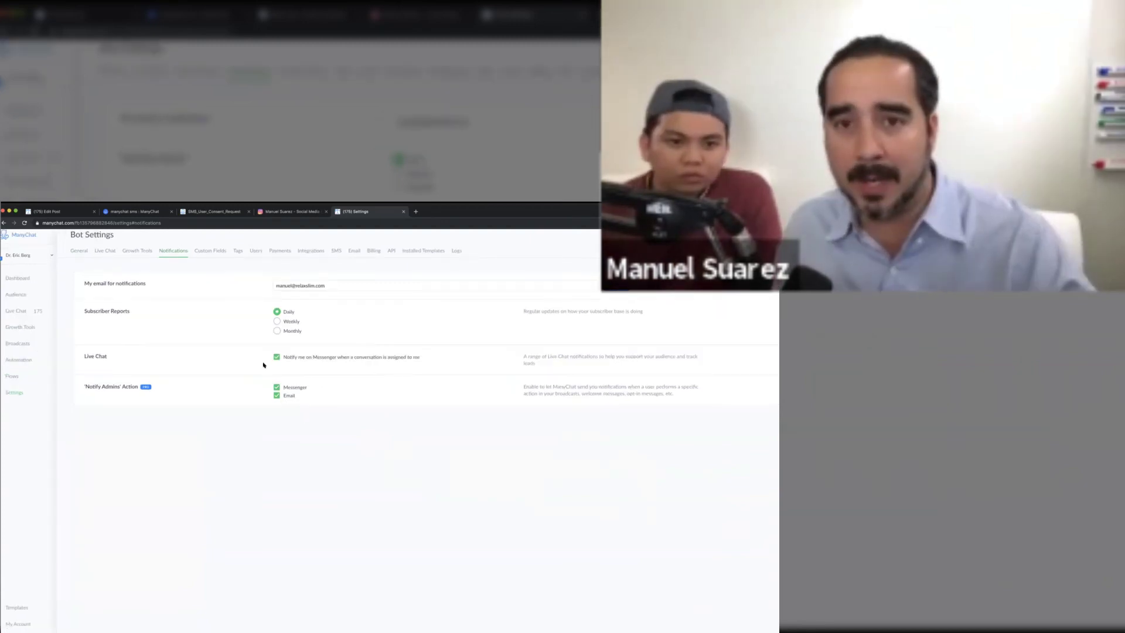
- Switch to messenger.com in a new tab and follow the latest notification from the Dr. Eric Berg bot into Live Chat
{"action": "left_click", "coordinate": [415, 212]}
{"action": "type", "text": "messenger.com"}
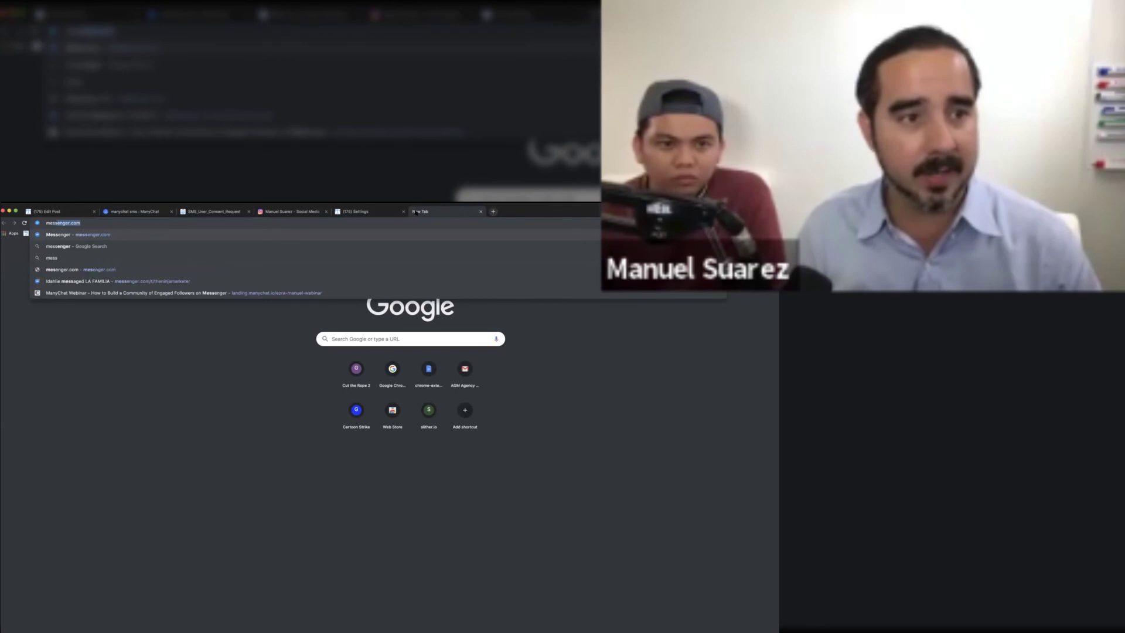
{"action": "key", "text": "Return"}
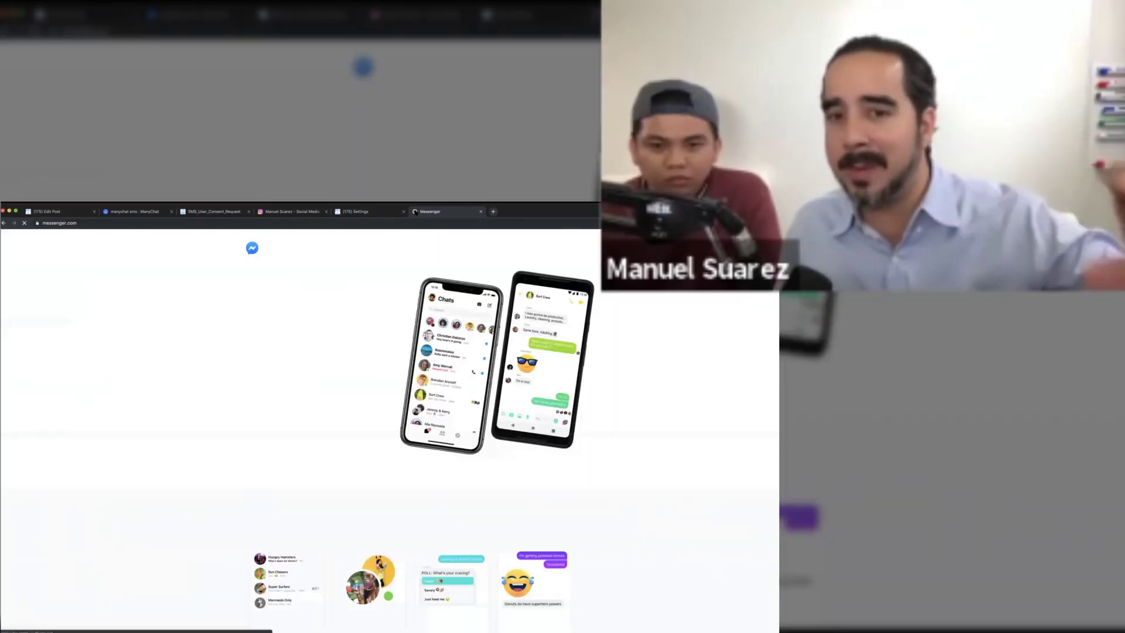
{"action": "left_click", "coordinate": [301, 335]}
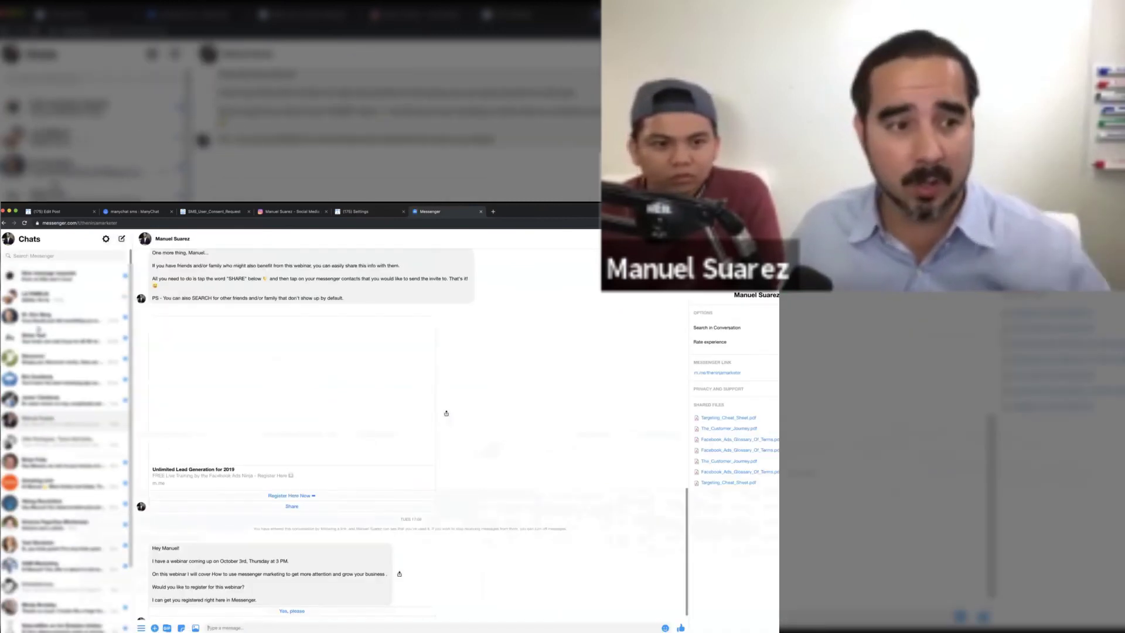
{"action": "left_click", "coordinate": [50, 320]}
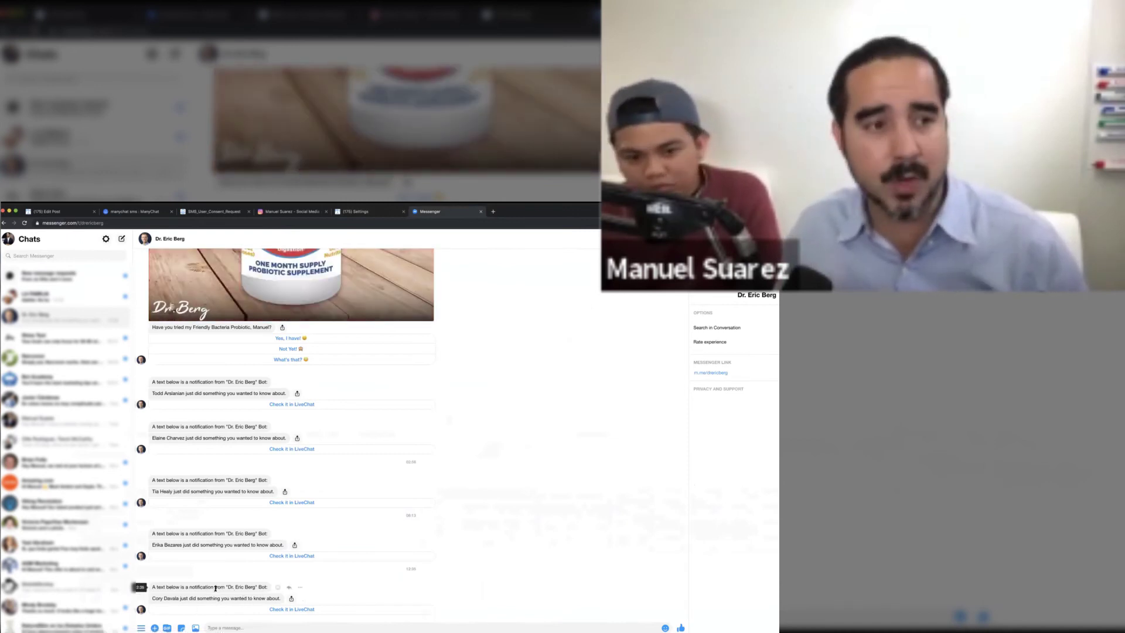
{"action": "left_click", "coordinate": [275, 609]}
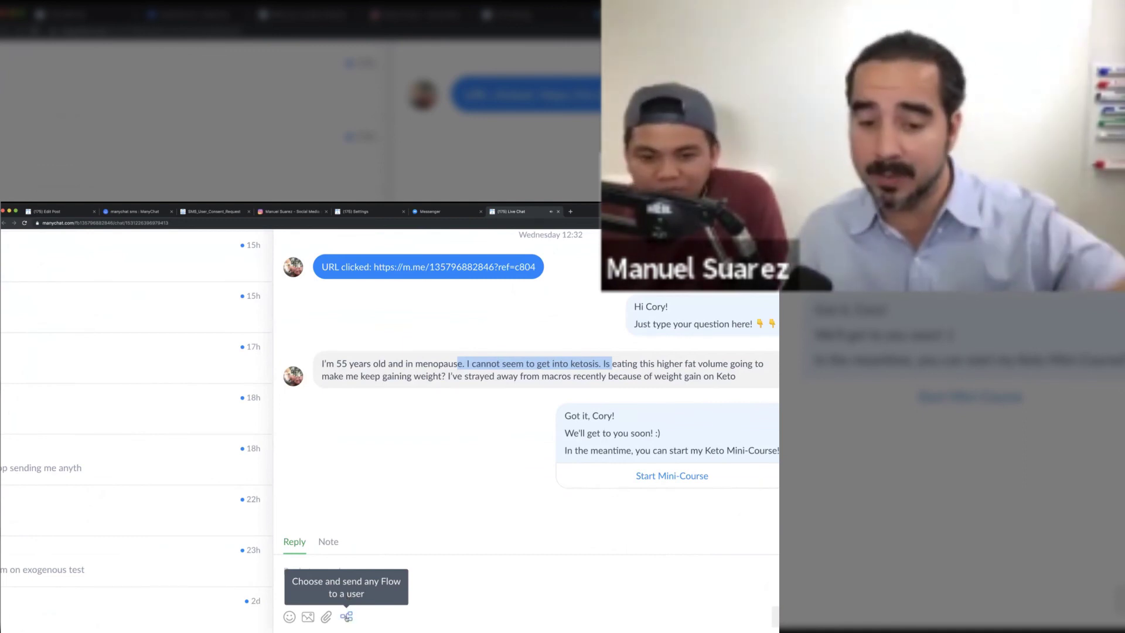
- Search the flows for "ketosis" and send the Invite To Ketosis Mini-Course flow to the subscriber in the open chat
{"action": "left_click", "coordinate": [346, 616]}
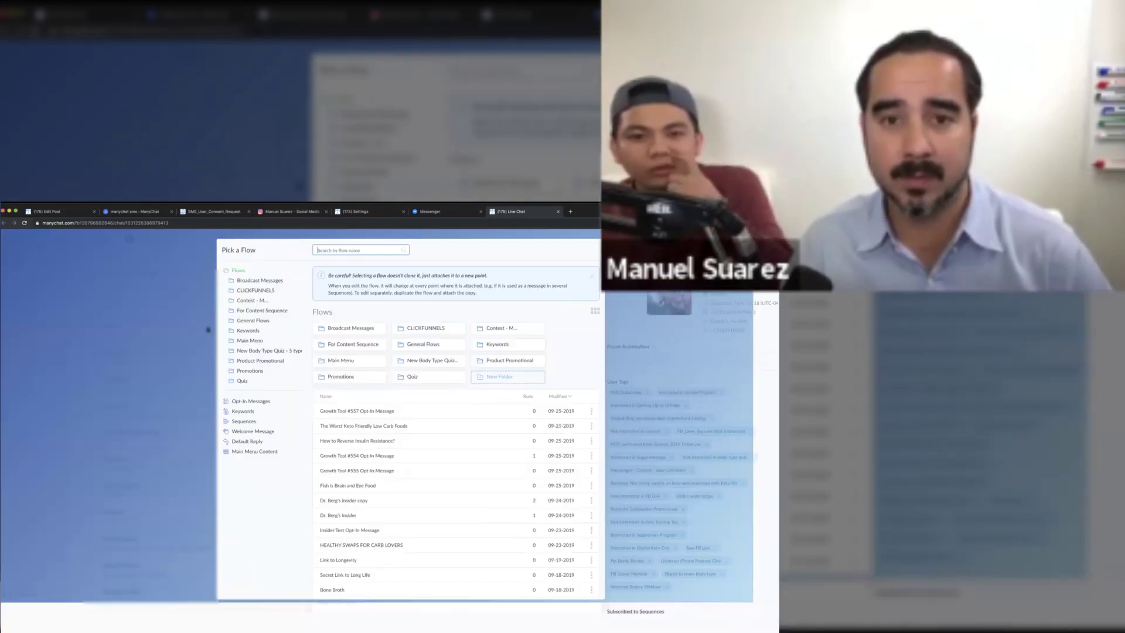
{"action": "type", "text": "ketosis"}
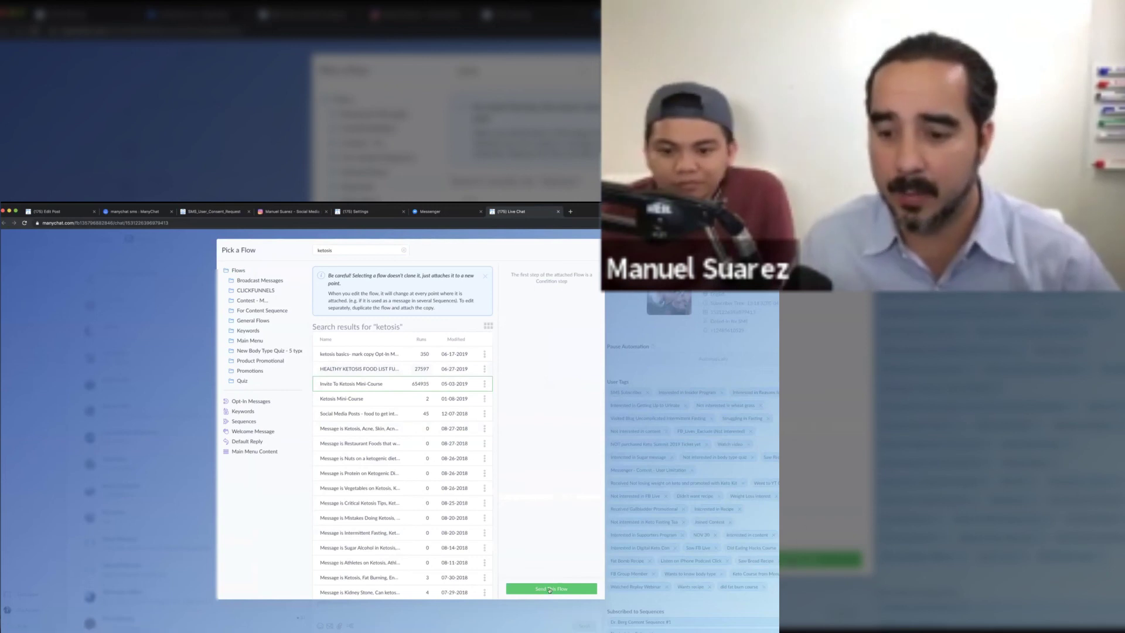
{"action": "left_click", "coordinate": [549, 589]}
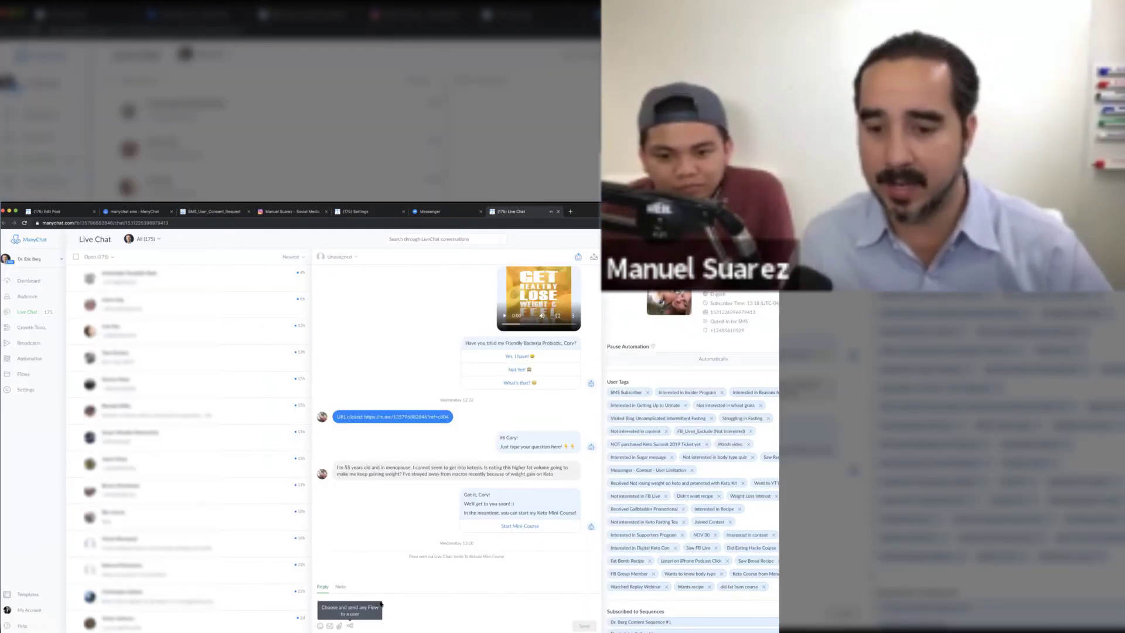
{"action": "scroll", "coordinate": [482, 574], "scroll_direction": "up", "scroll_amount": 5}
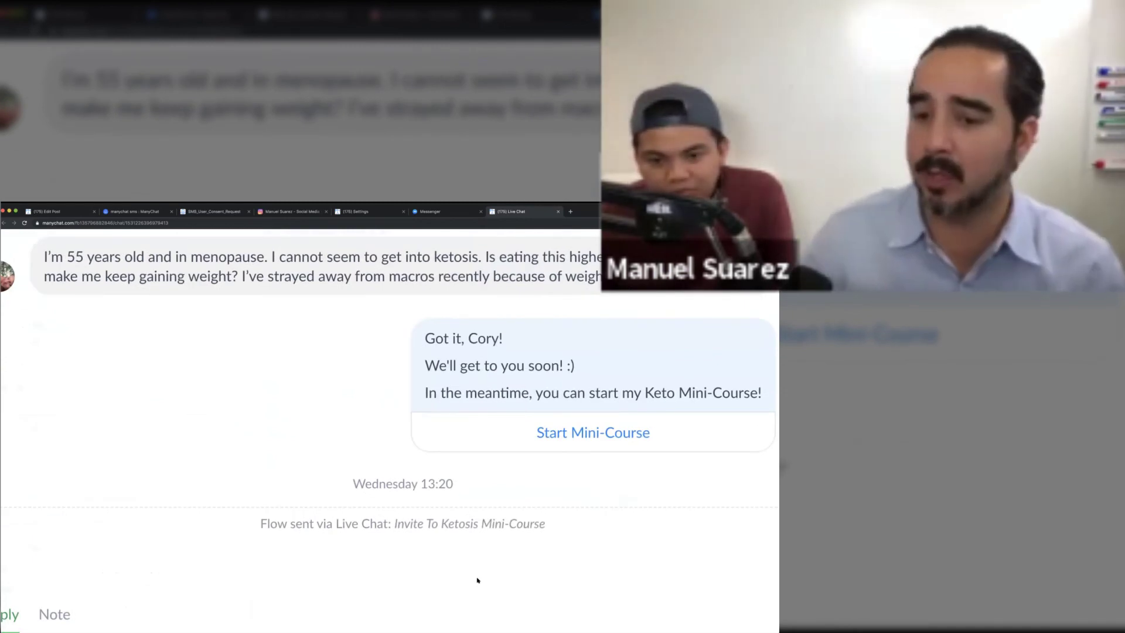
{"action": "scroll", "coordinate": [411, 591], "scroll_direction": "down", "scroll_amount": 5}
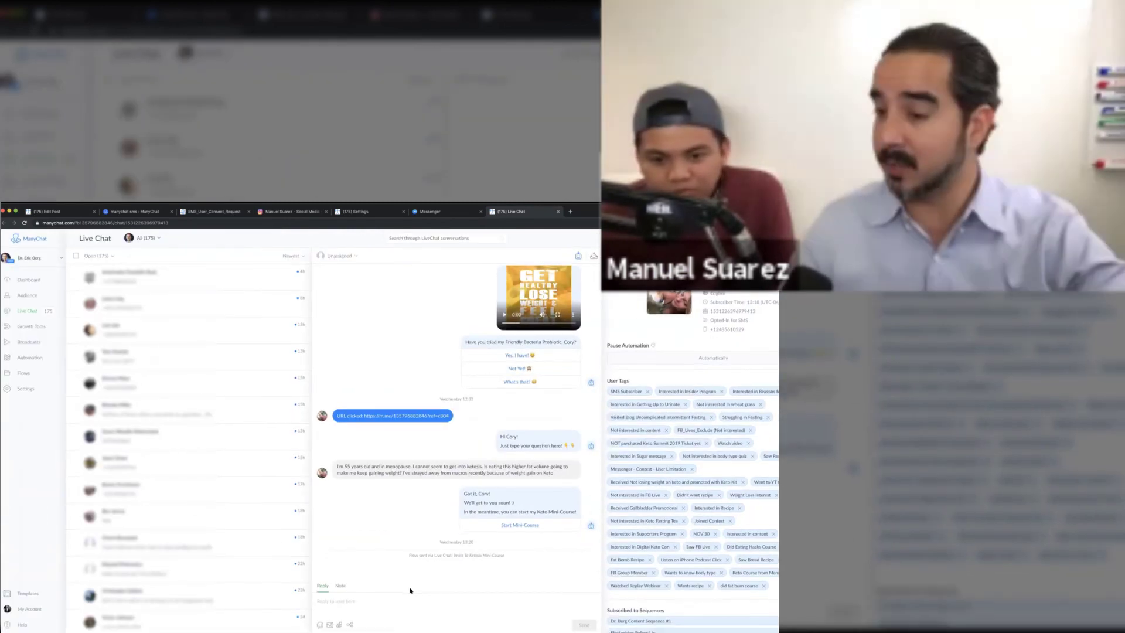